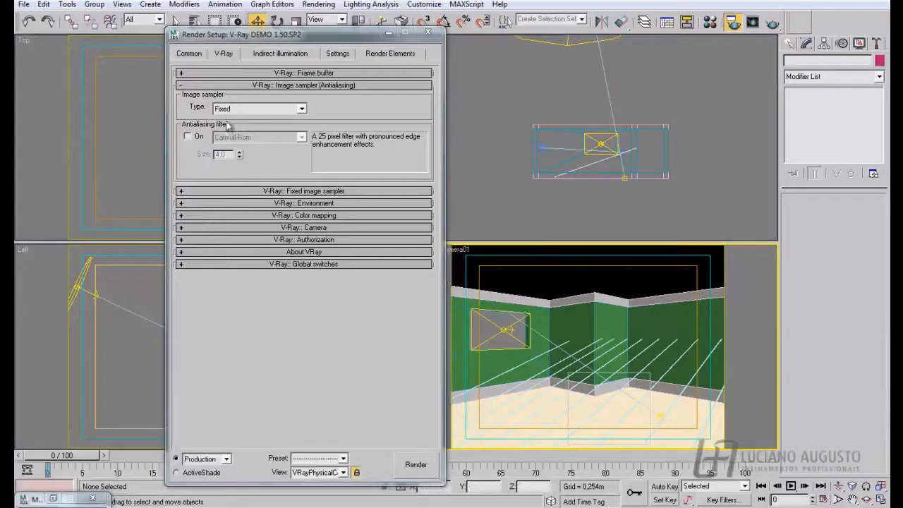
- Reveal the Fixed image sampler's subdivision setting and switch the image sampler type to Adaptive DMC
left_click(181, 192)
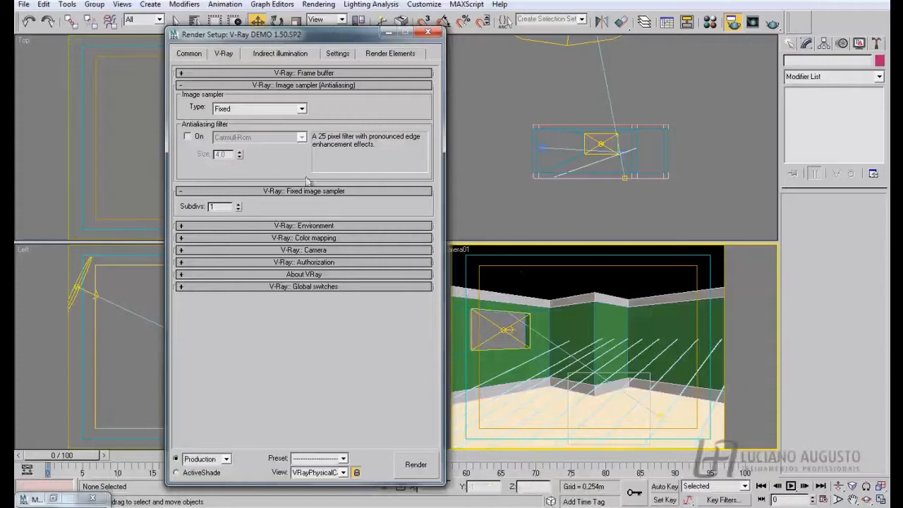
left_click(302, 109)
left_click(232, 126)
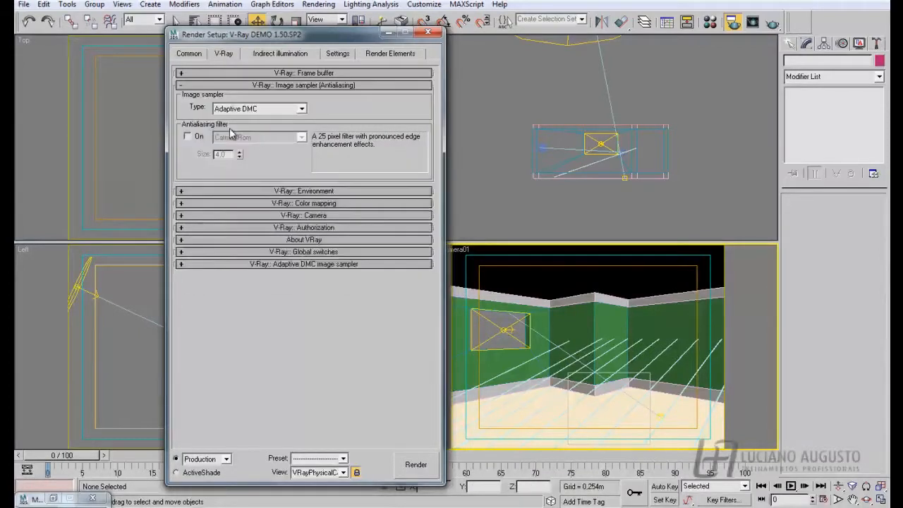
- Consult the PowerPoint slide describing the V-Ray AA calculation types and return to 3ds Max
key("alt+Tab")
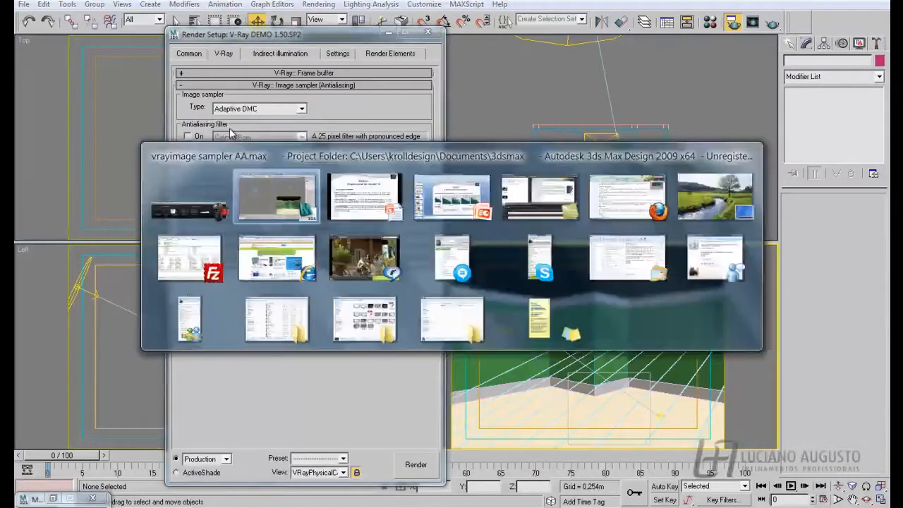
key("alt+Tab")
key("Tab")
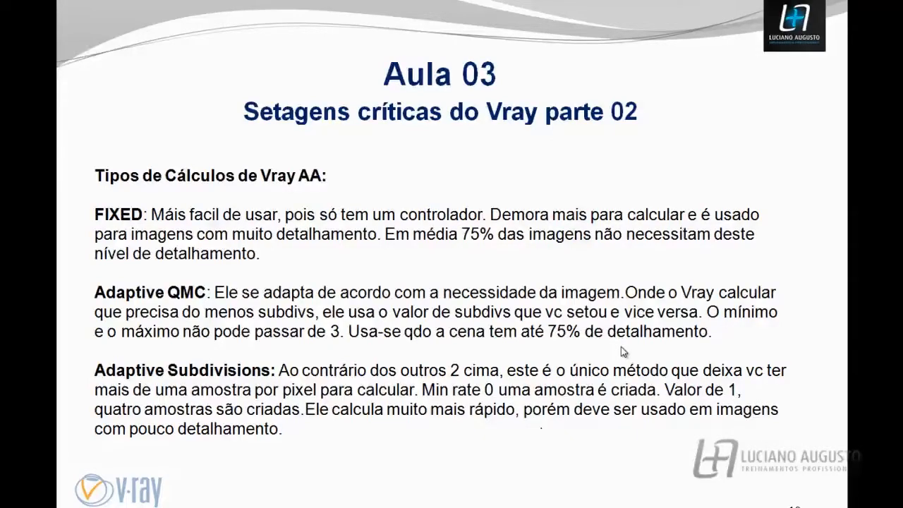
key("alt+Tab")
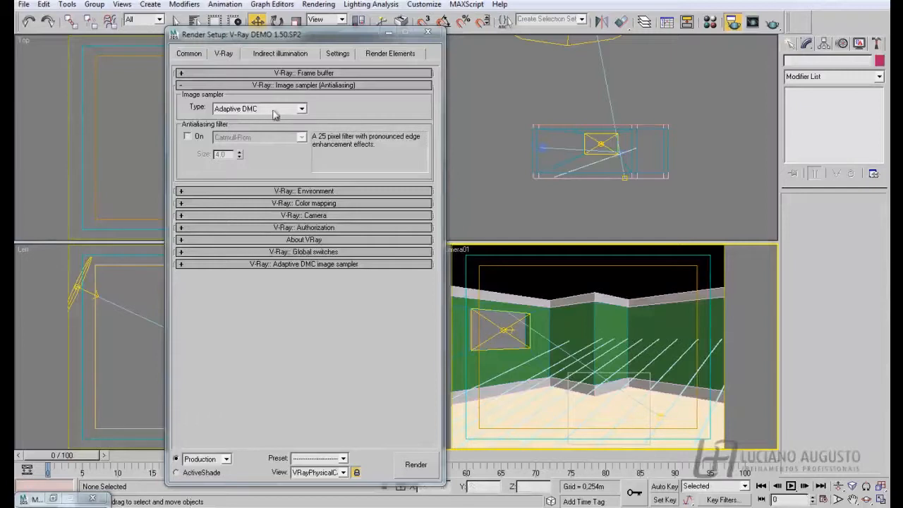
- Keep Adaptive DMC as the sampler type and expand its settings to examine the minimum and maximum subdivs
left_click(243, 107)
left_click(247, 124)
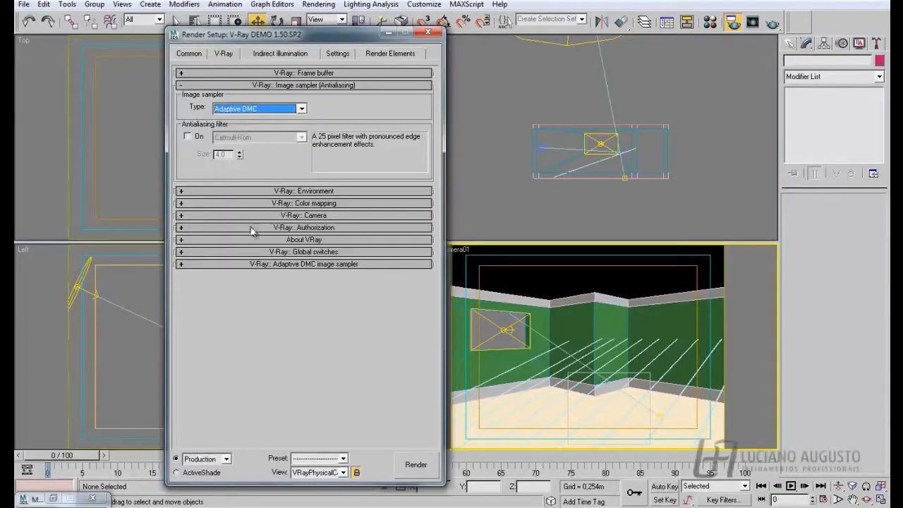
left_click(182, 264)
double_click(229, 280)
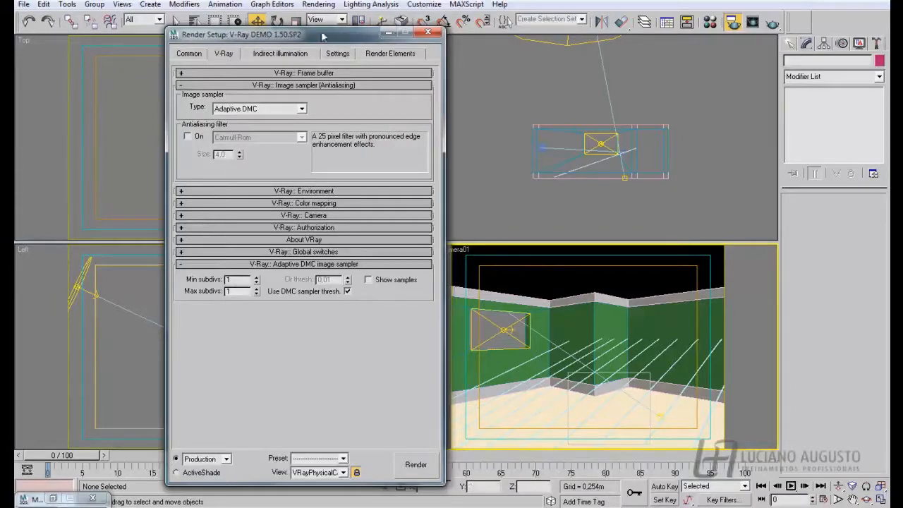
left_click_drag(324, 35, 254, 30)
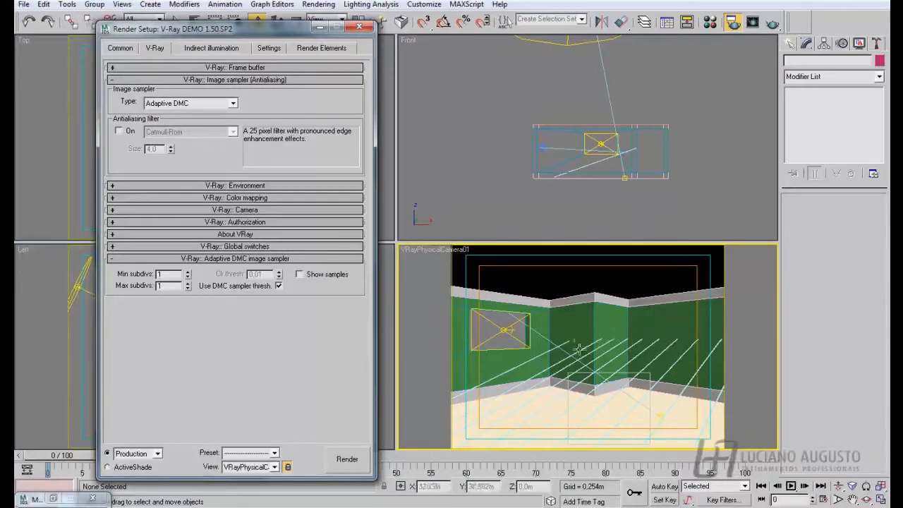
double_click(158, 285)
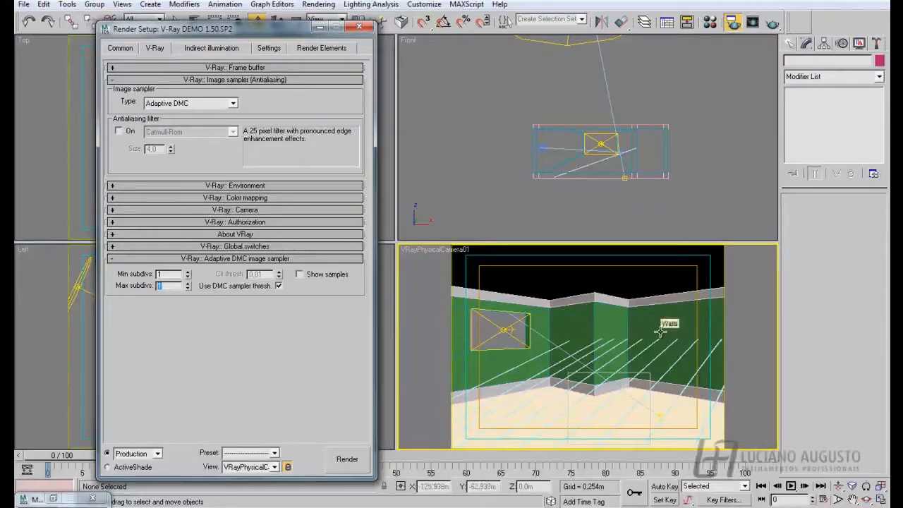
- Switch the image sampler type to Adaptive subdivision and check its description on the PowerPoint slide before returning to 3ds Max
left_click(186, 104)
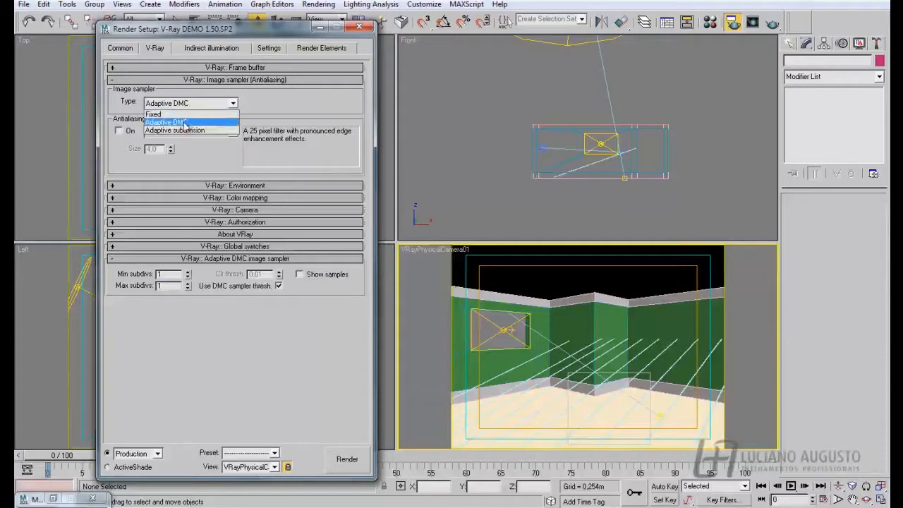
left_click(176, 129)
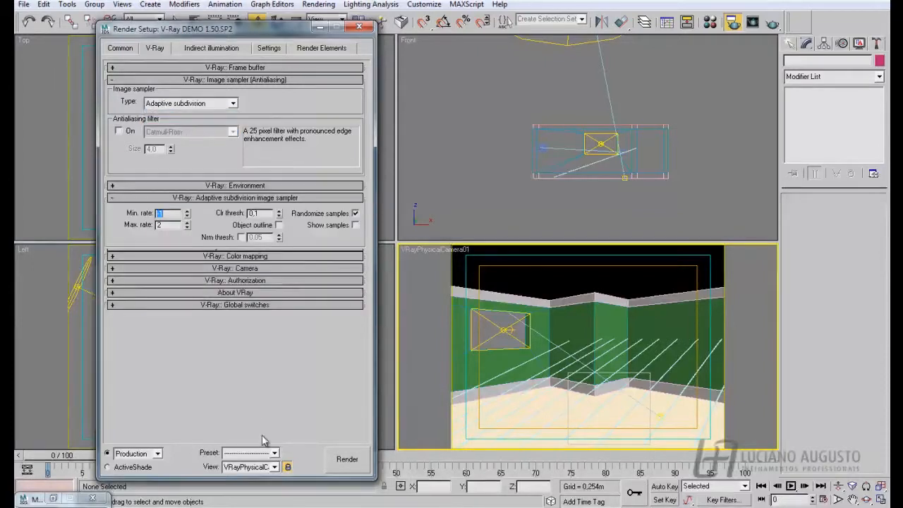
mouse_move(398, 500)
left_click(557, 451)
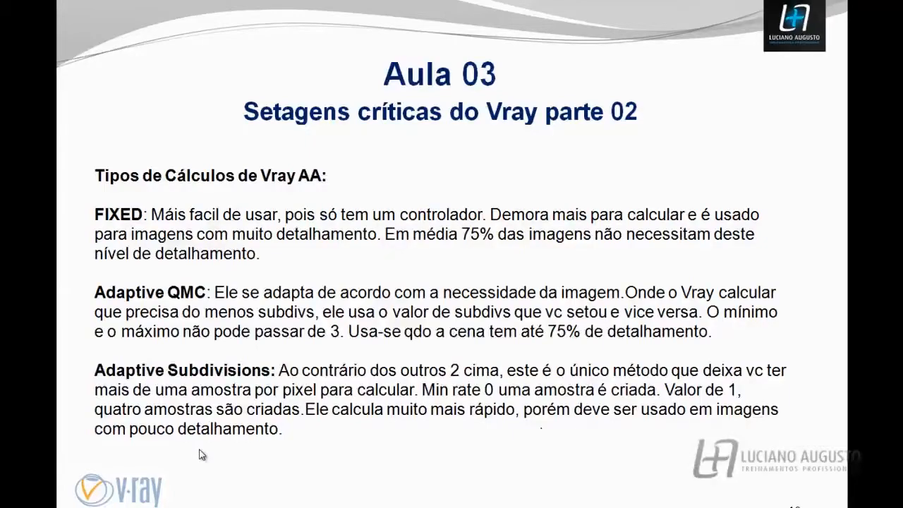
key("alt+Tab")
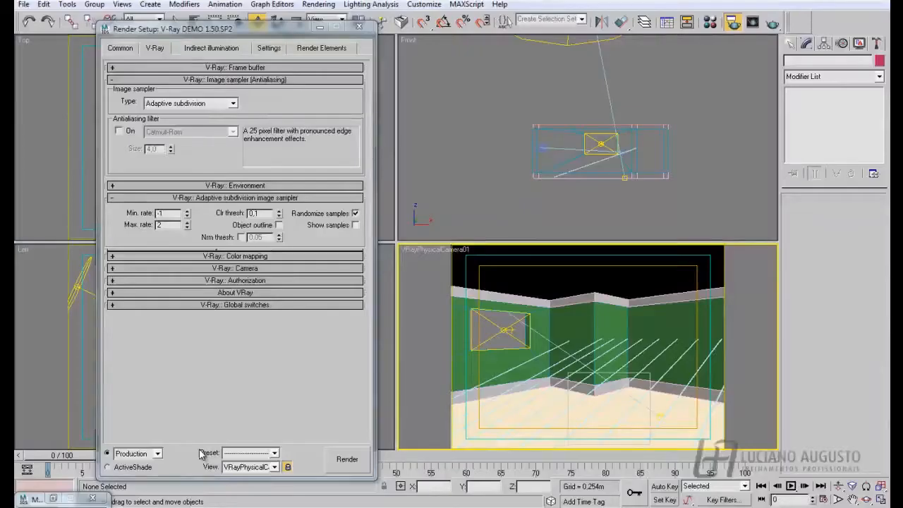
- Compare the sampler rollouts by switching the type to Adaptive DMC and back to Adaptive subdivision
left_click(213, 104)
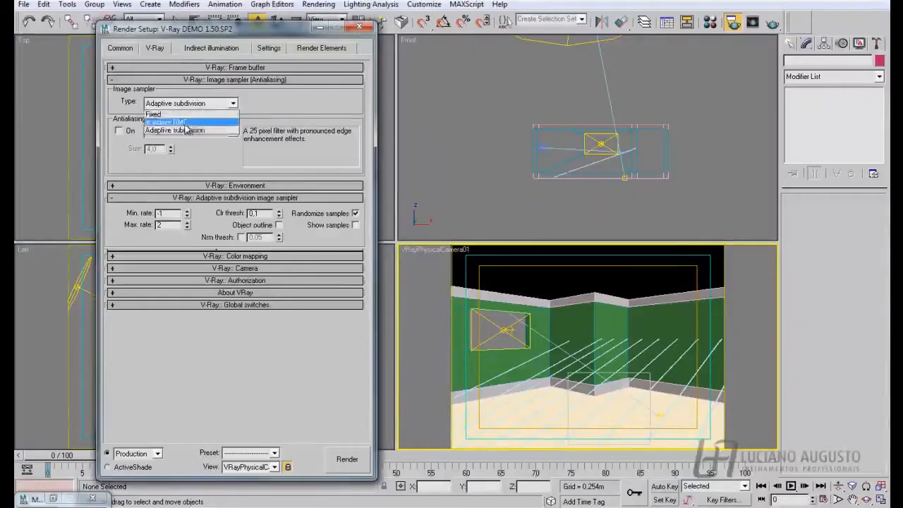
left_click(188, 134)
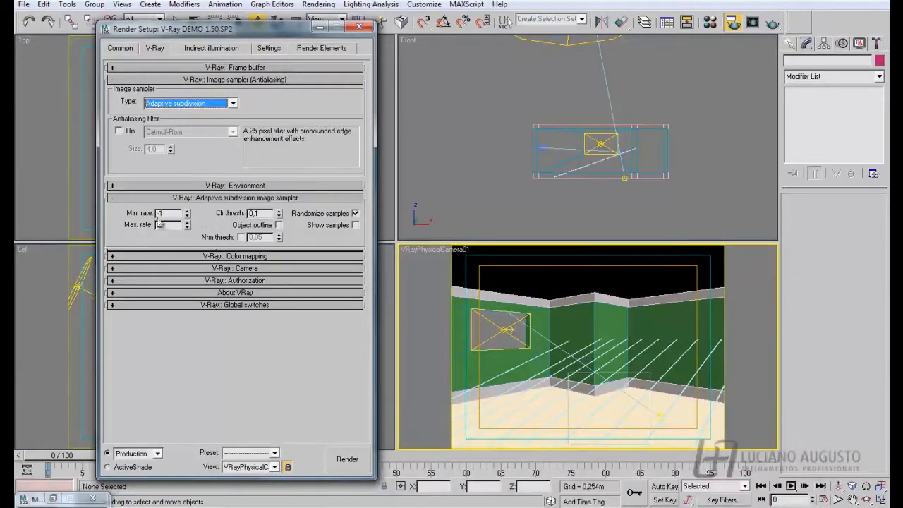
left_click(232, 104)
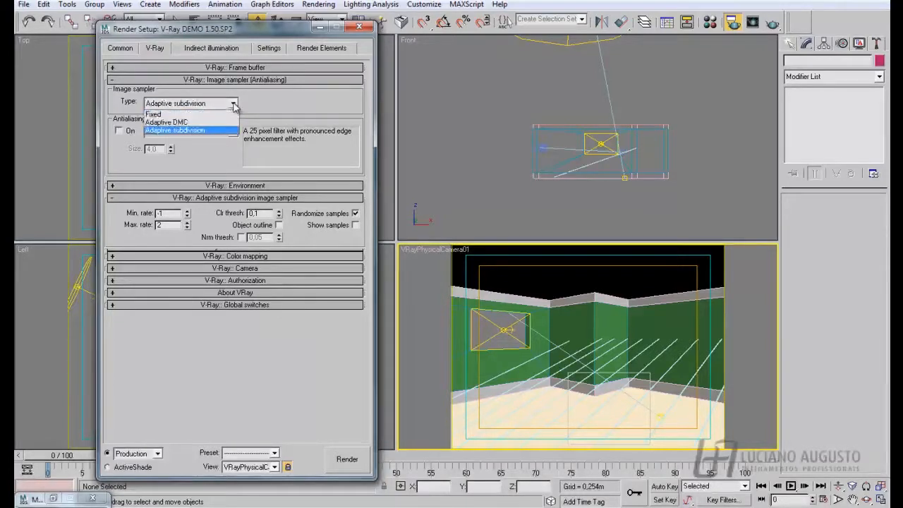
left_click(212, 123)
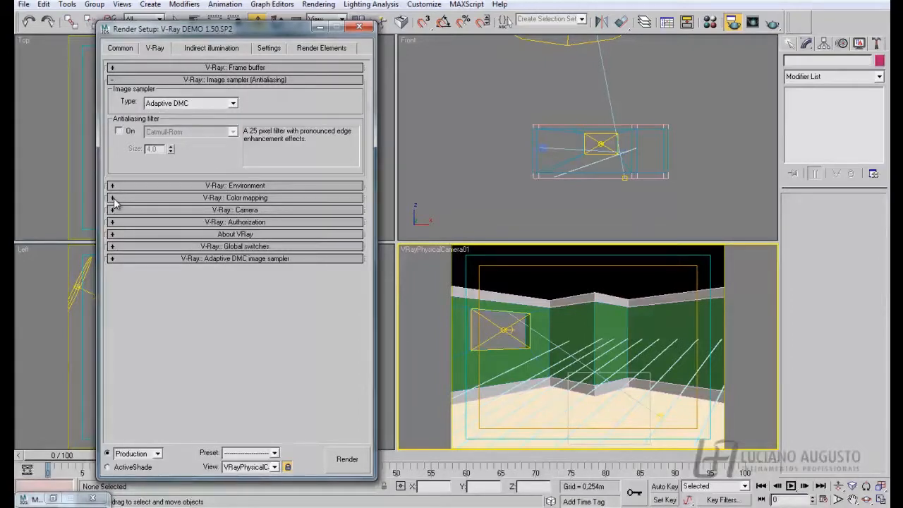
left_click(190, 103)
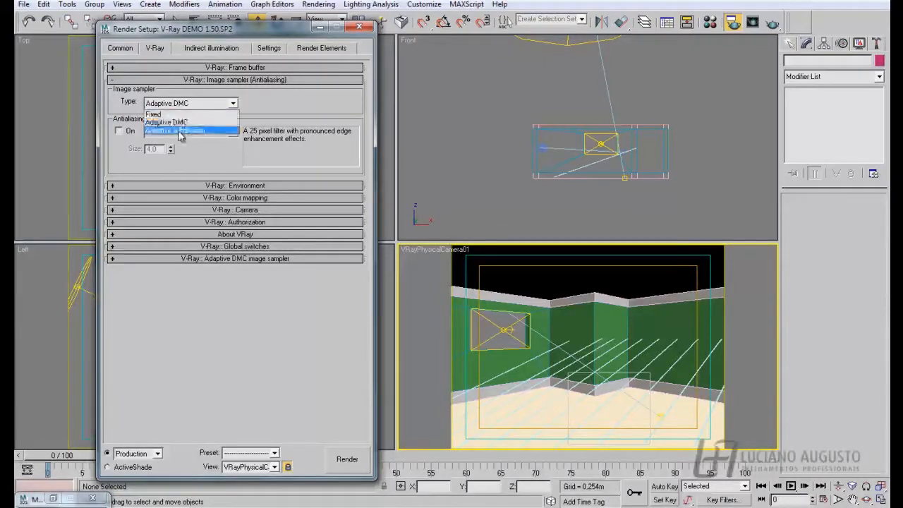
left_click(176, 128)
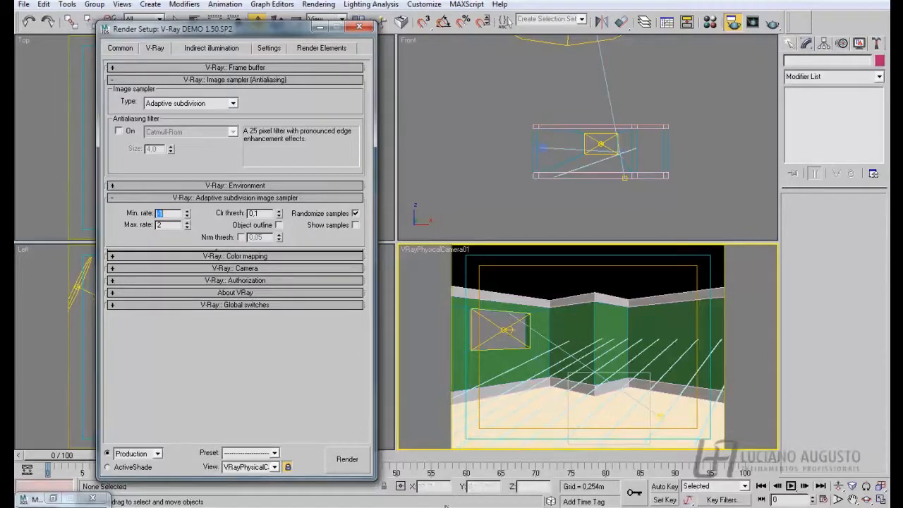
- Switch to the PowerPoint presentation and advance to the slide with example images for each sampler type
left_click(505, 474)
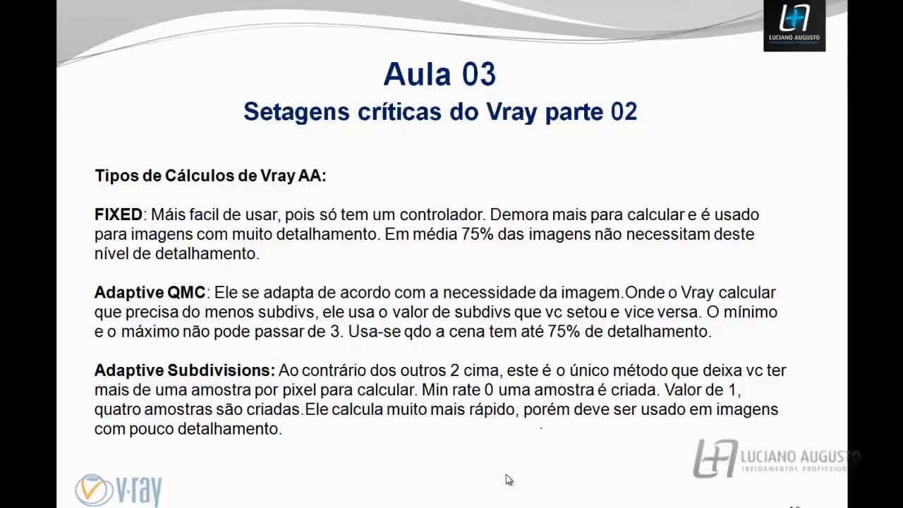
left_click(506, 474)
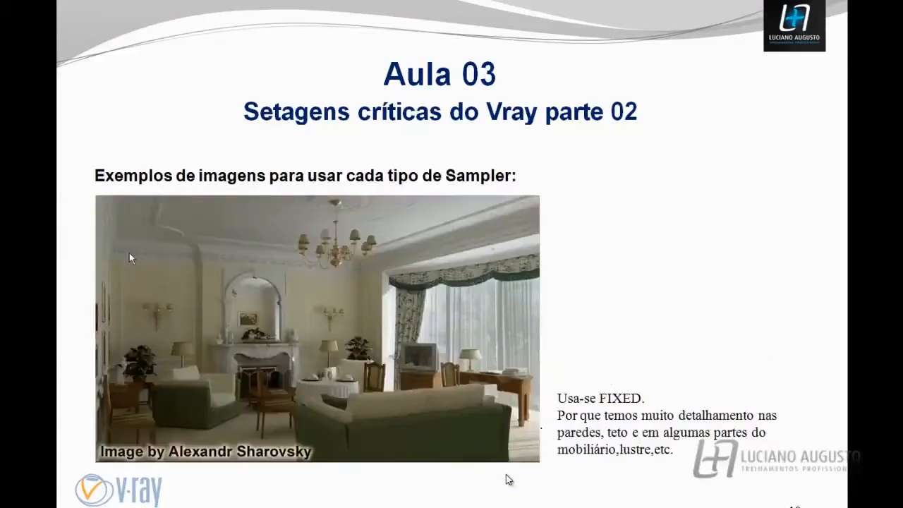
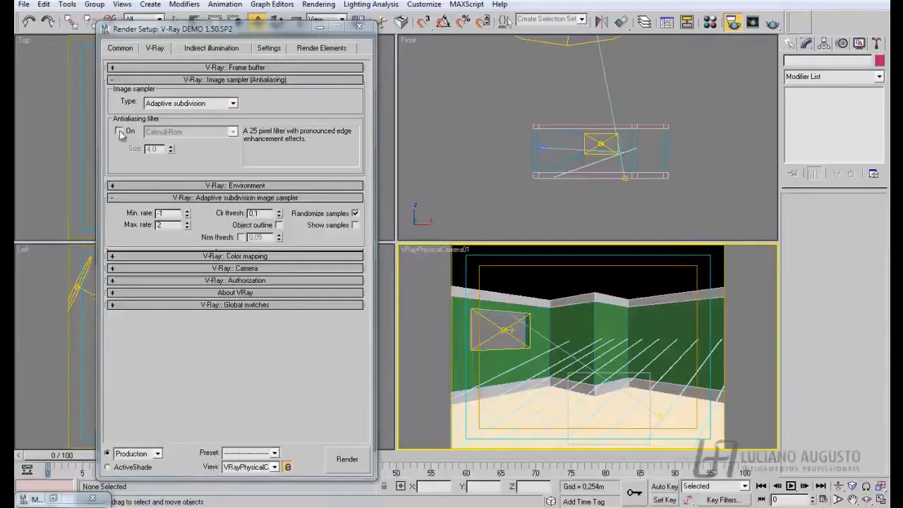
- Back in 3ds Max, turn on the antialiasing filter and review the available filters, keeping Catmull-Rom
left_click(205, 104)
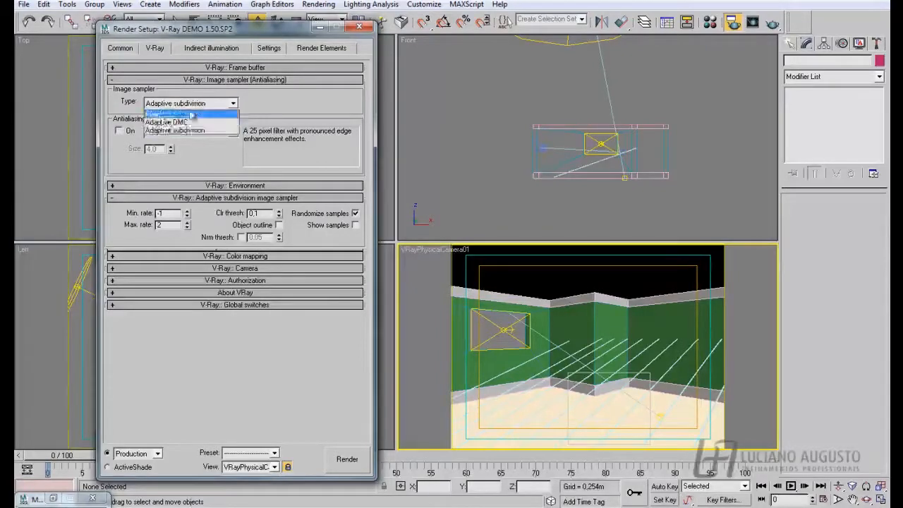
left_click(119, 143)
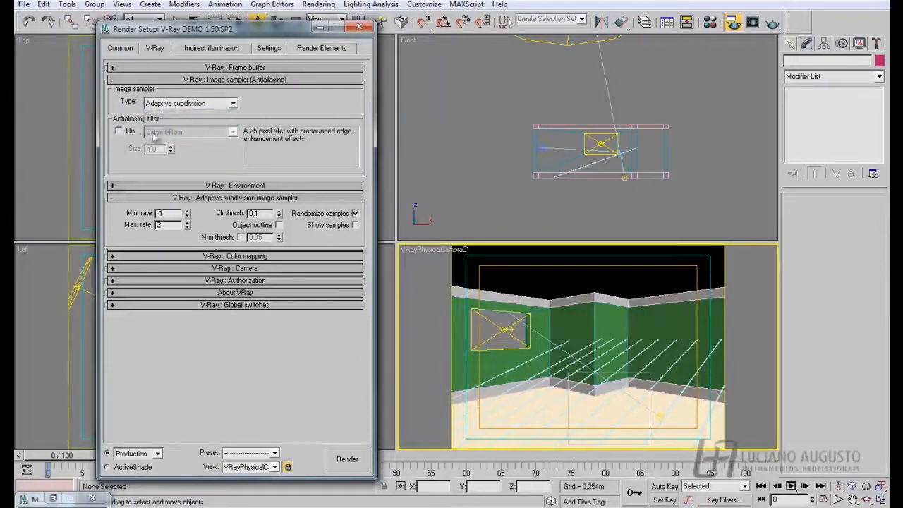
left_click(118, 131)
left_click(232, 132)
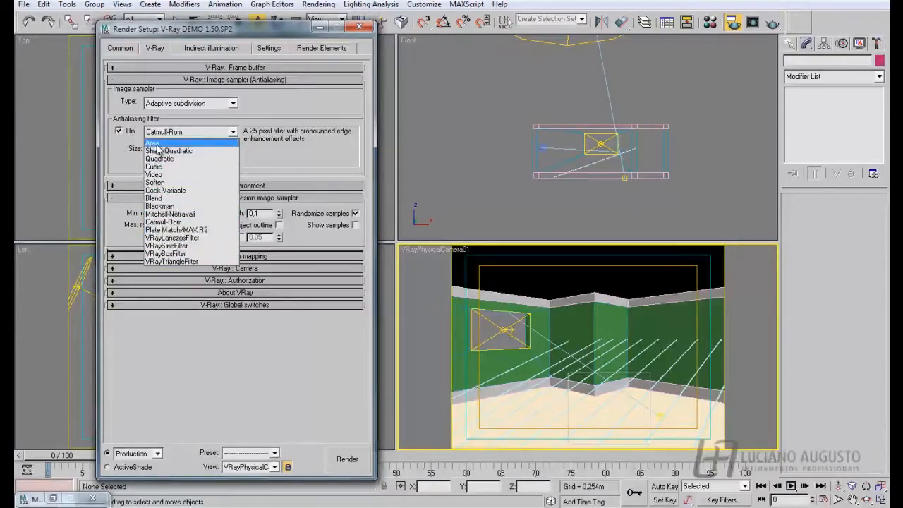
left_click(121, 131)
left_click(121, 131)
left_click(121, 131)
left_click(149, 132)
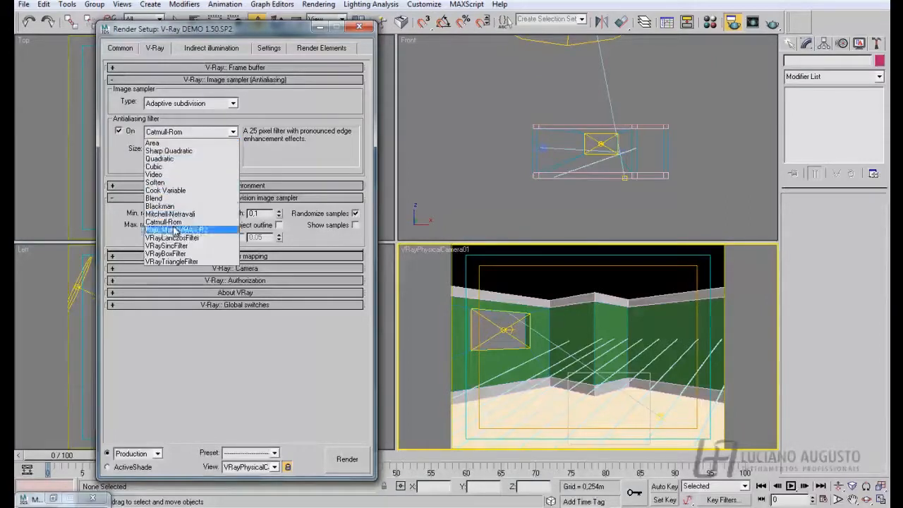
left_click(120, 134)
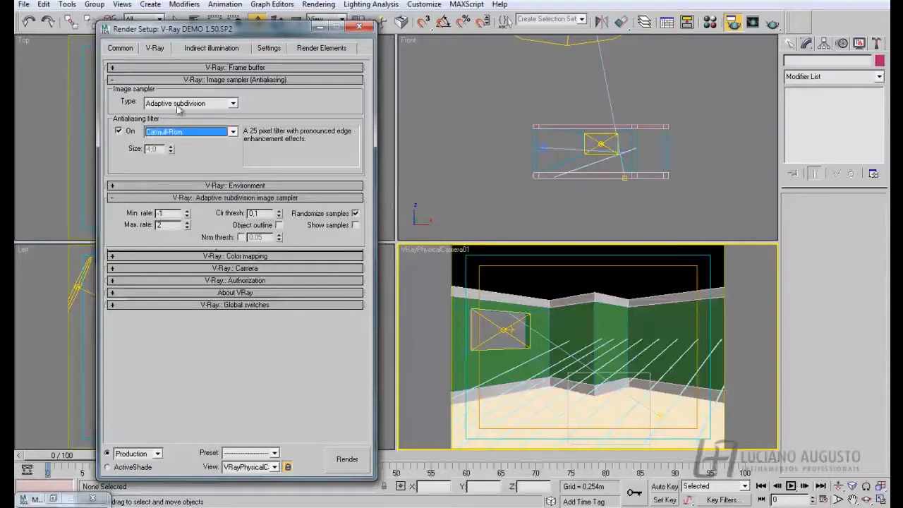
- Set the image sampler type to Fixed, reveal its subdivs setting and render the camera view region
left_click(229, 105)
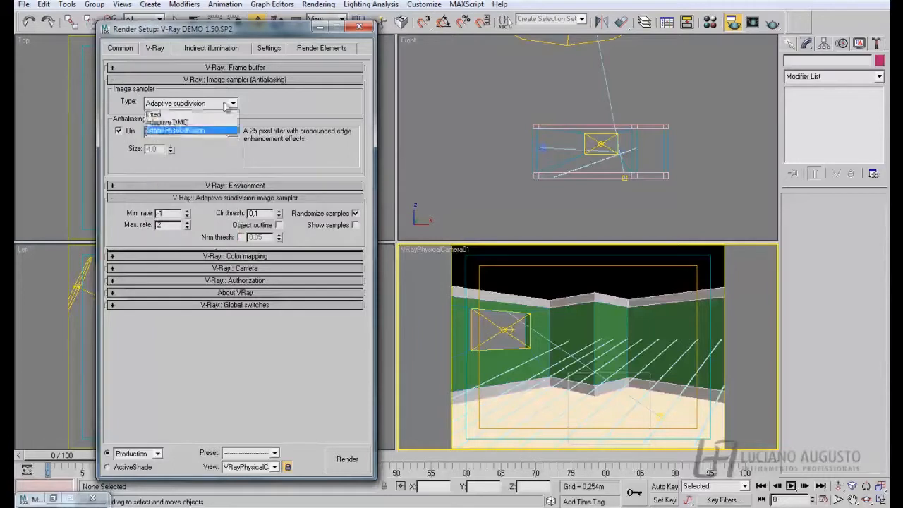
left_click(161, 116)
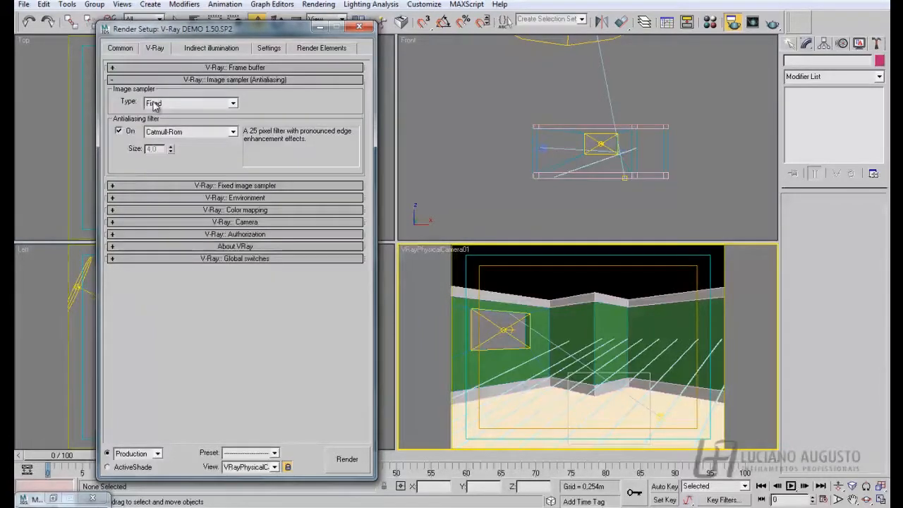
left_click(112, 185)
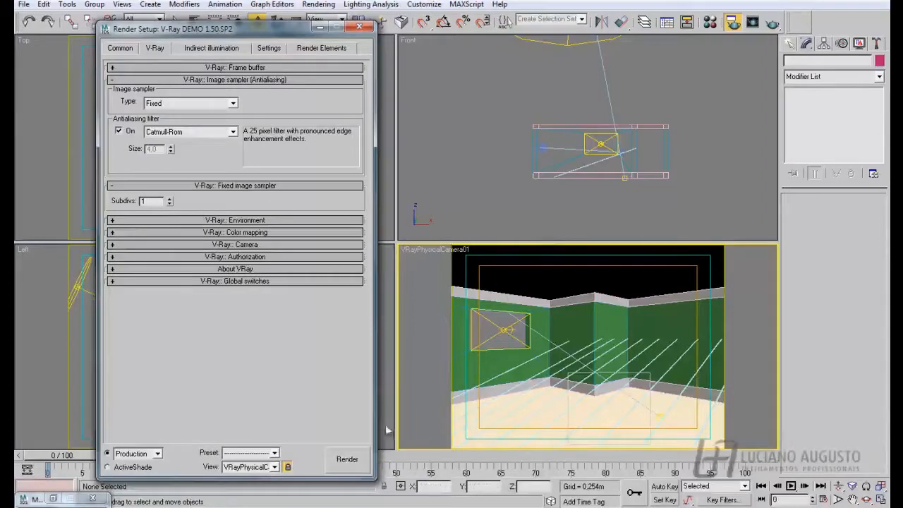
left_click(347, 460)
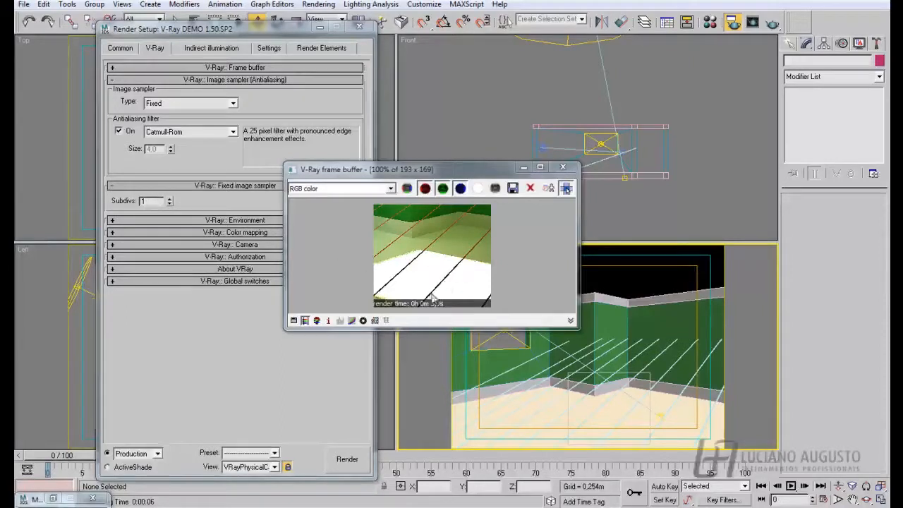
- Set the Fixed image sampler's subdivs to 4 and render the region again
double_click(155, 201)
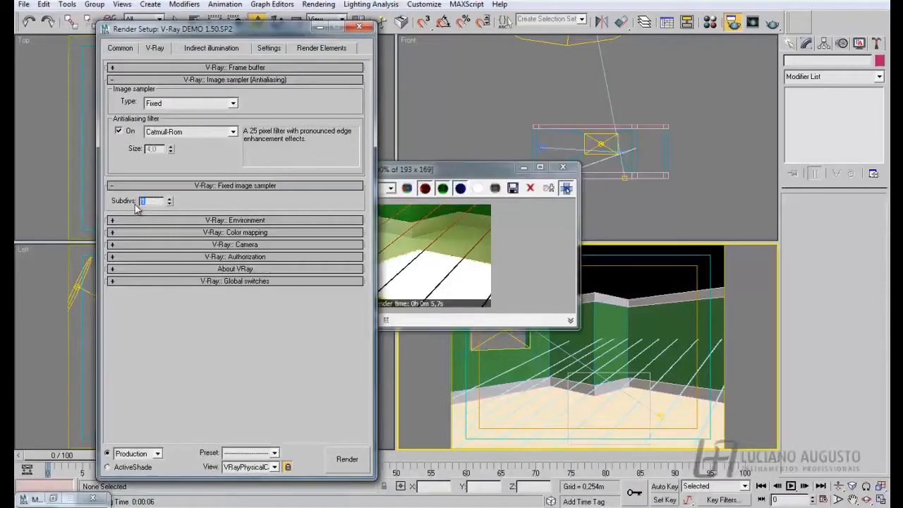
type("4")
left_click_drag(427, 169, 438, 152)
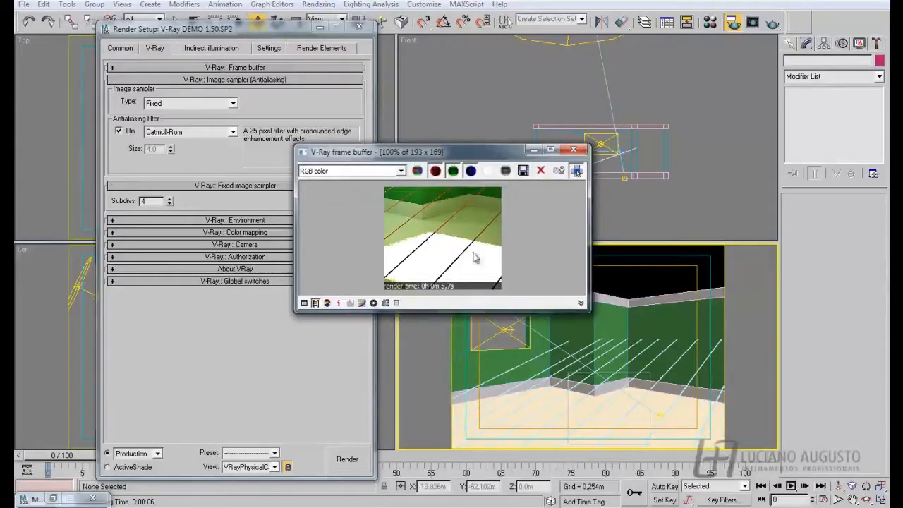
left_click(347, 458)
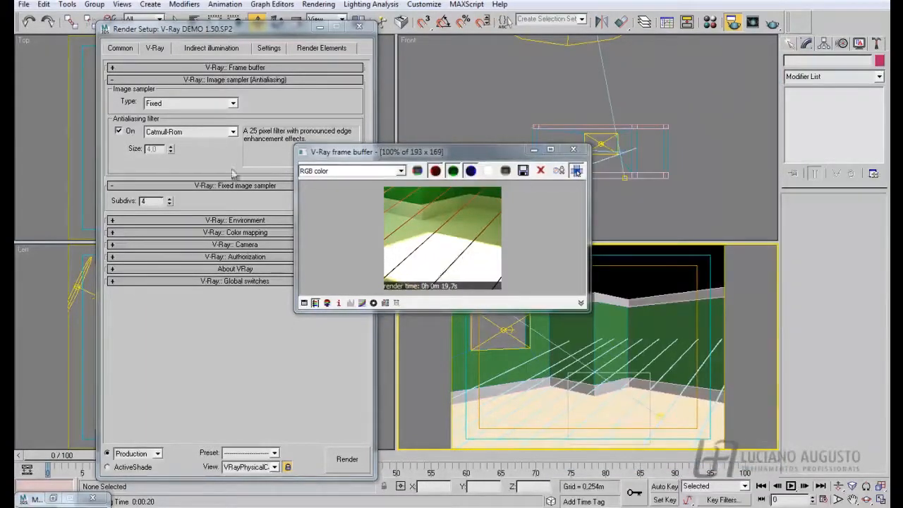
- Set the image sampler type to Adaptive DMC, reveal its settings and render the region with min and max subdivs at 1
left_click(231, 106)
left_click(191, 120)
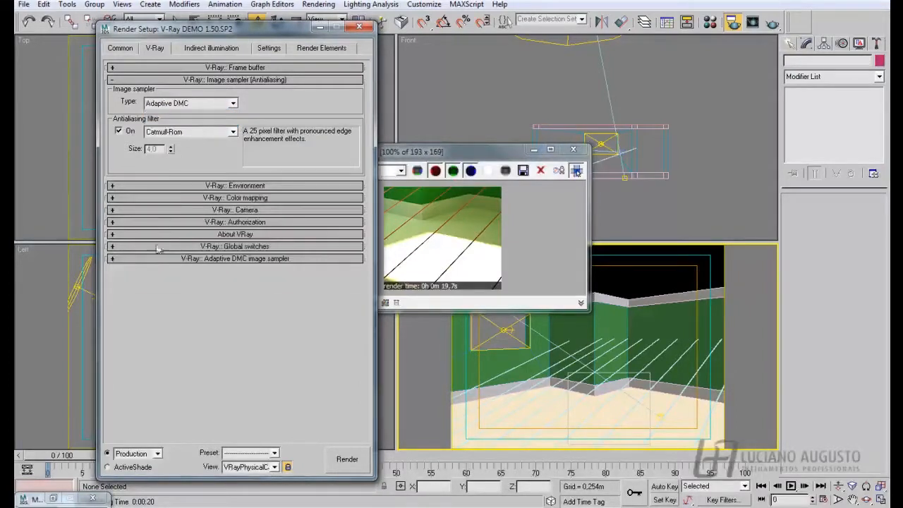
left_click(114, 258)
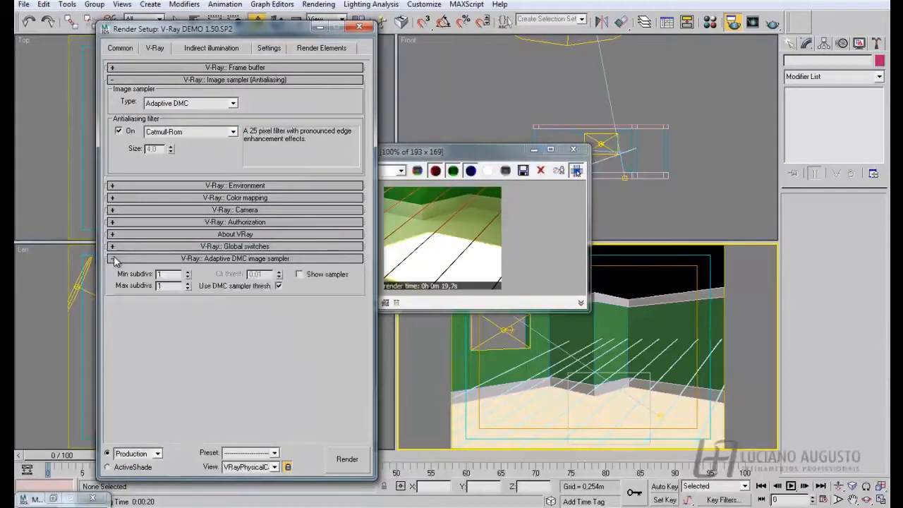
double_click(157, 274)
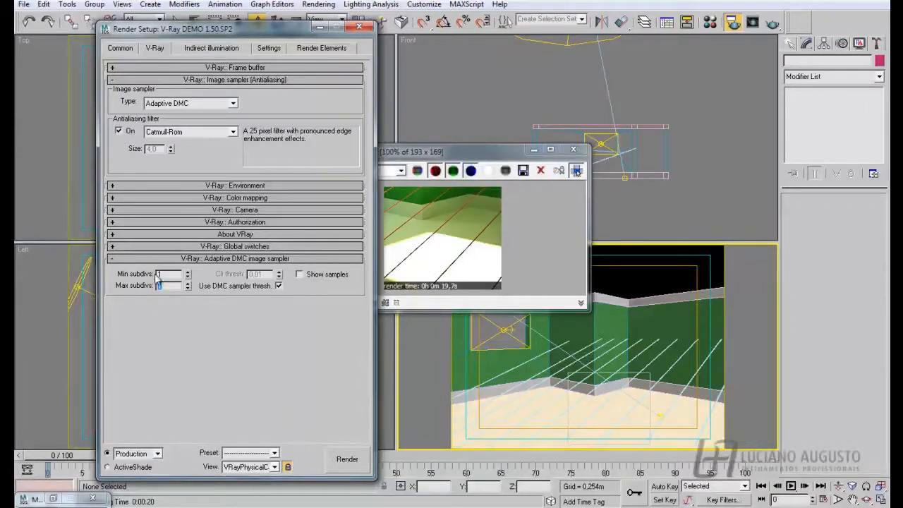
left_click(345, 459)
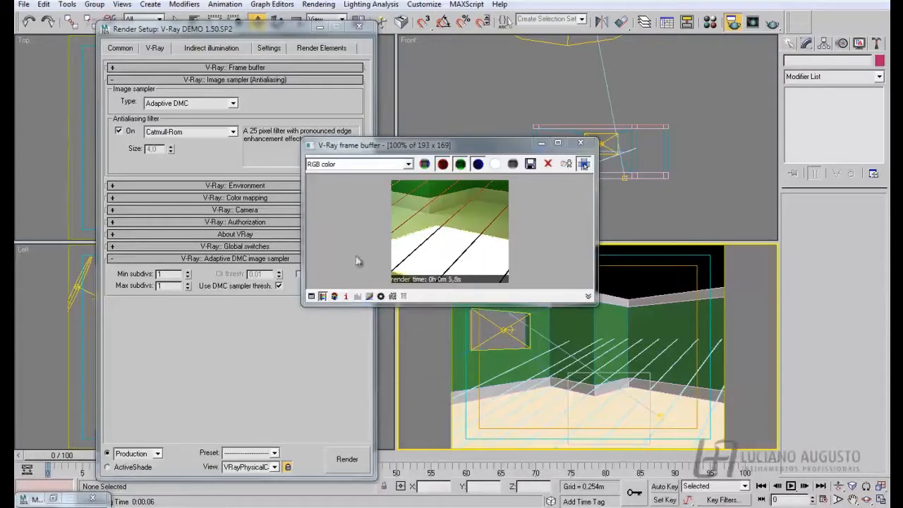
- Set the Adaptive DMC sampler's max subdivs to 4 and render the region again
left_click(164, 285)
left_click_drag(165, 286, 150, 292)
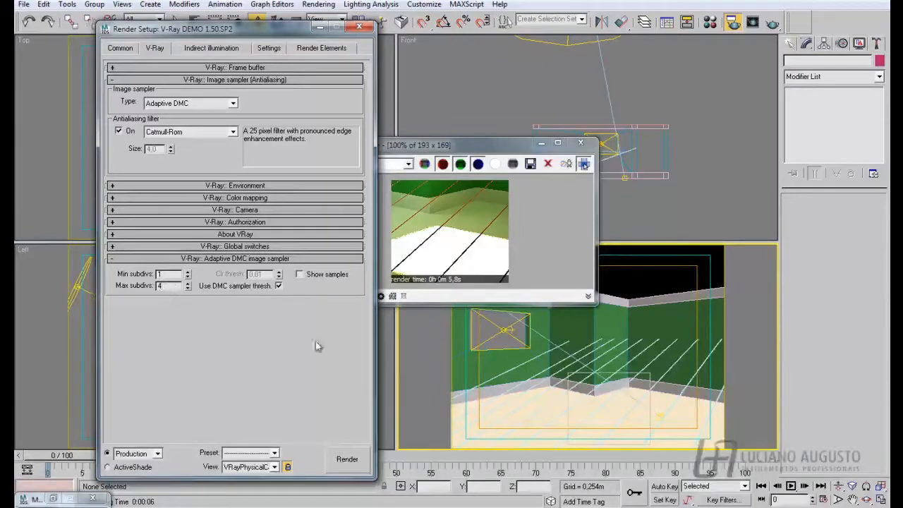
left_click(347, 459)
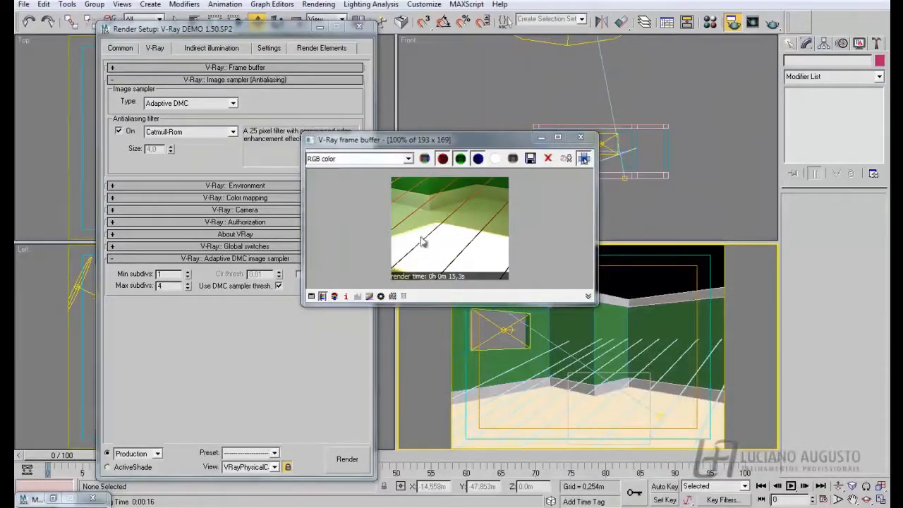
- Raise the Adaptive DMC sampler's min subdivs to 2 and render the region, moving the frame buffer window aside
left_click(166, 273)
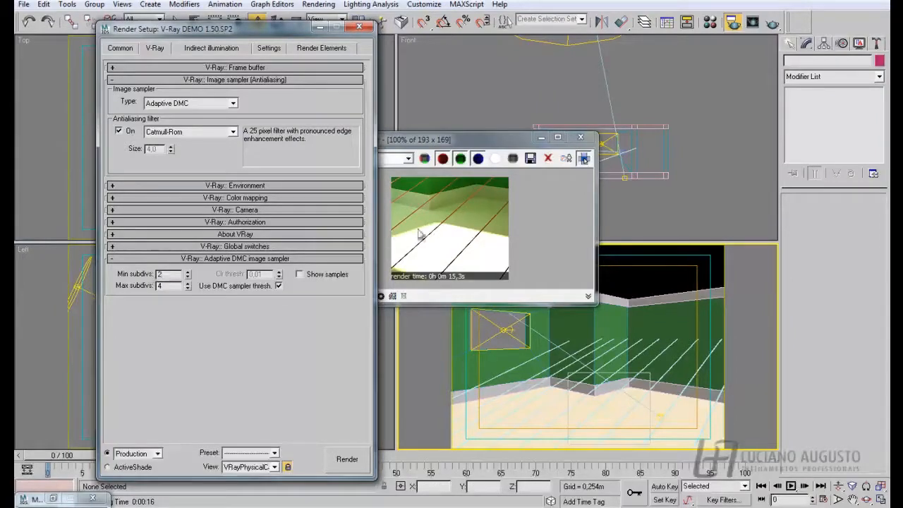
left_click(347, 459)
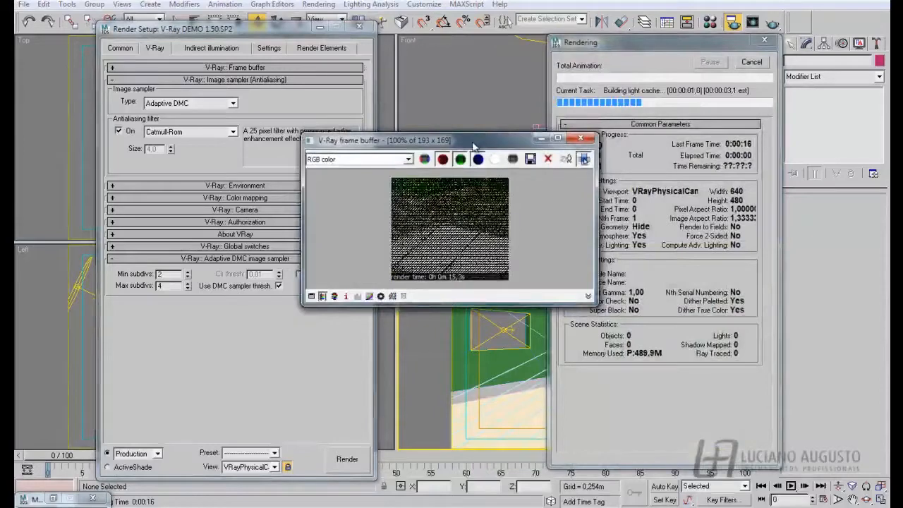
left_click_drag(480, 145, 518, 131)
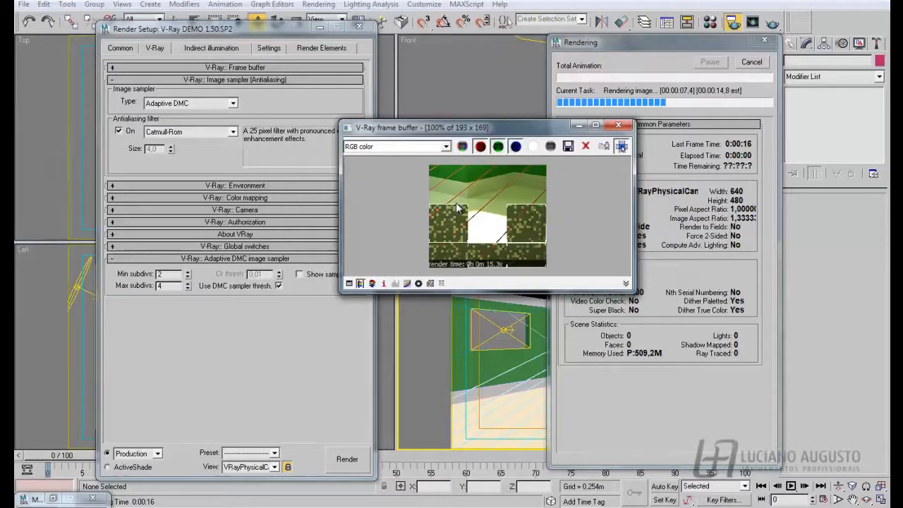
- Switch the image sampler type to Adaptive subdivision and close the V-Ray frame buffer
left_click(204, 103)
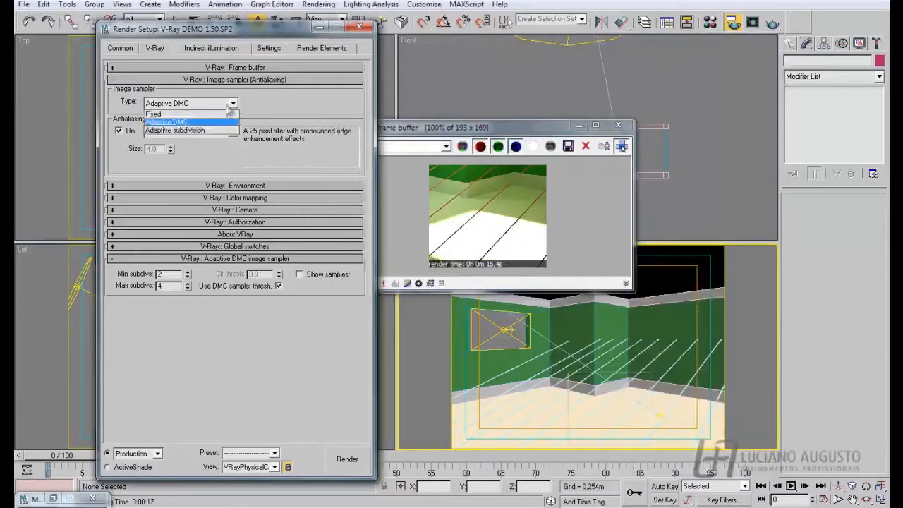
left_click(192, 131)
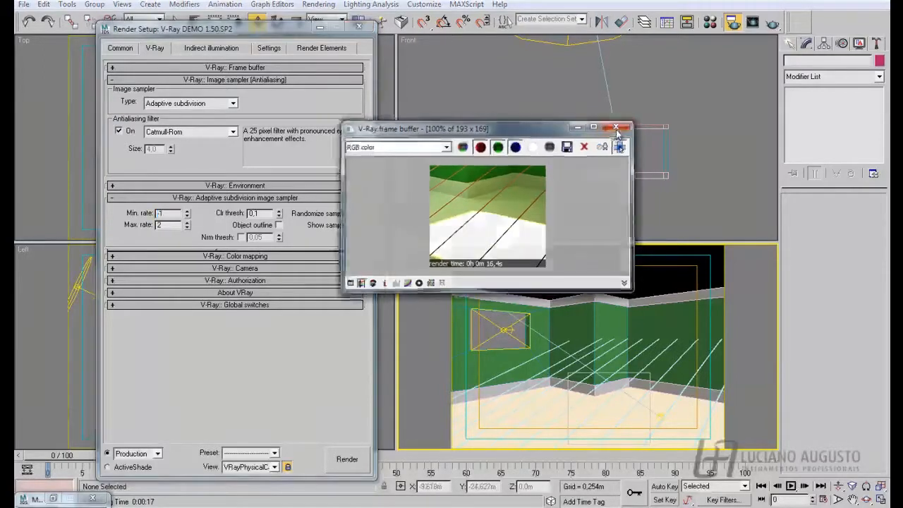
left_click(617, 126)
- Set the image sampler type to Fixed with the antialiasing filter turned off, and reveal the sampler's subdivs setting
left_click(233, 103)
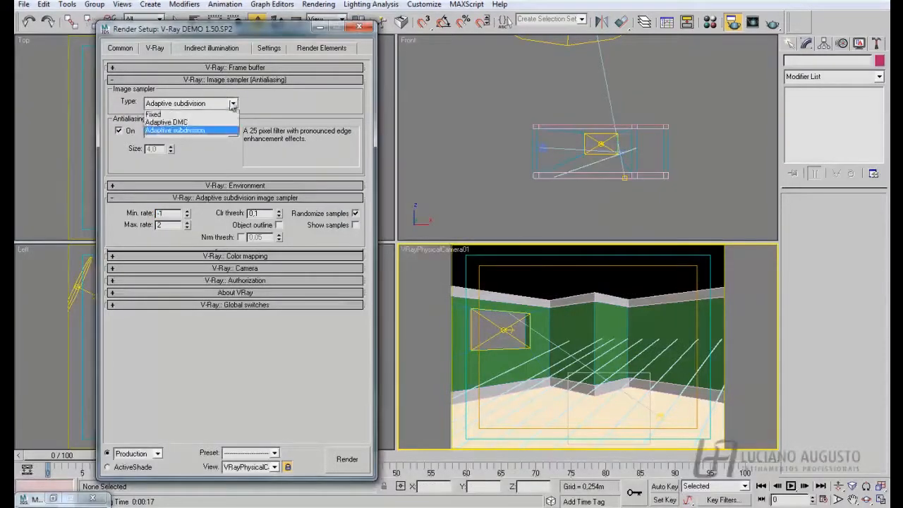
left_click(177, 114)
left_click(232, 104)
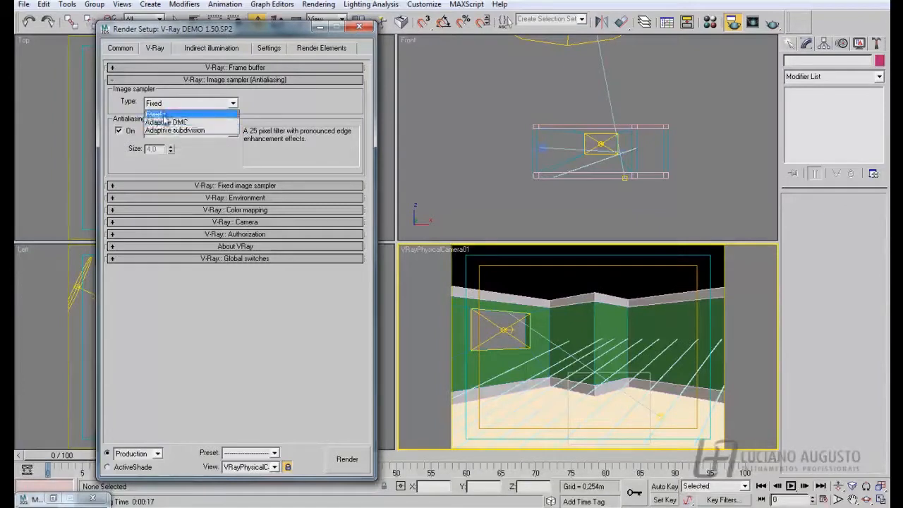
left_click(177, 145)
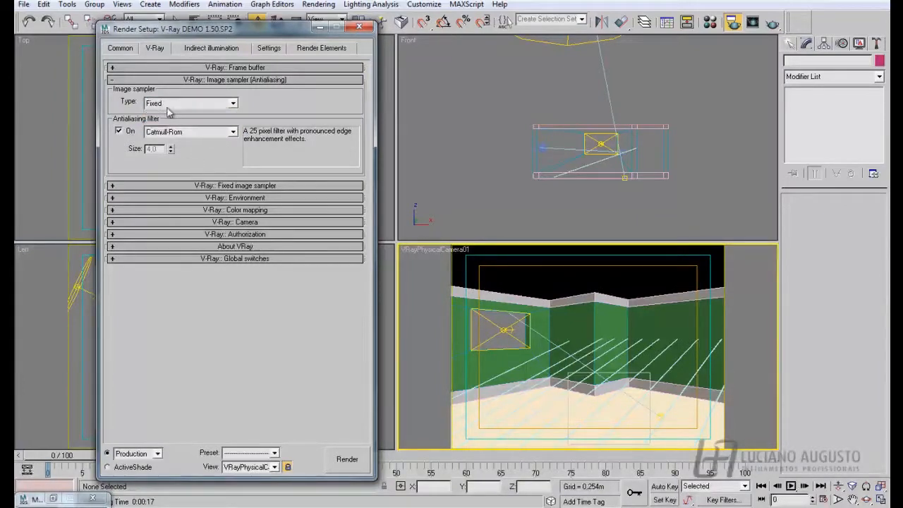
left_click(118, 131)
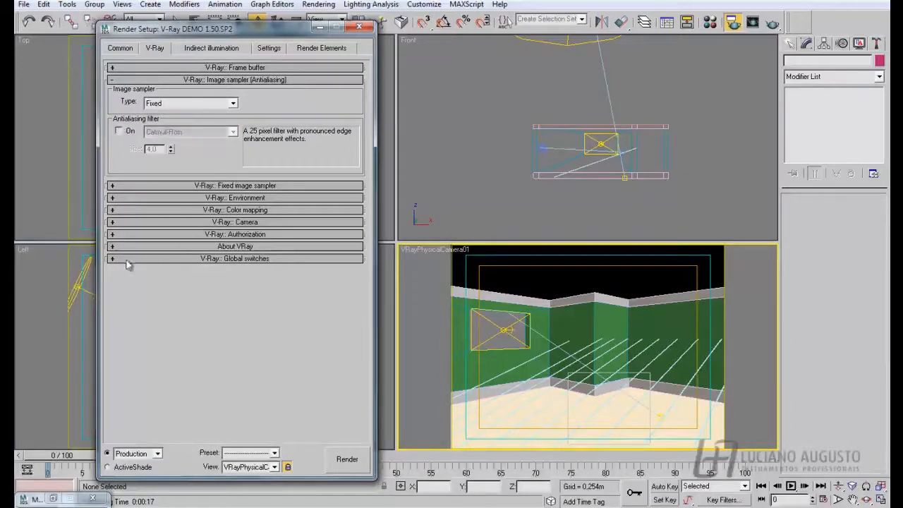
left_click(112, 185)
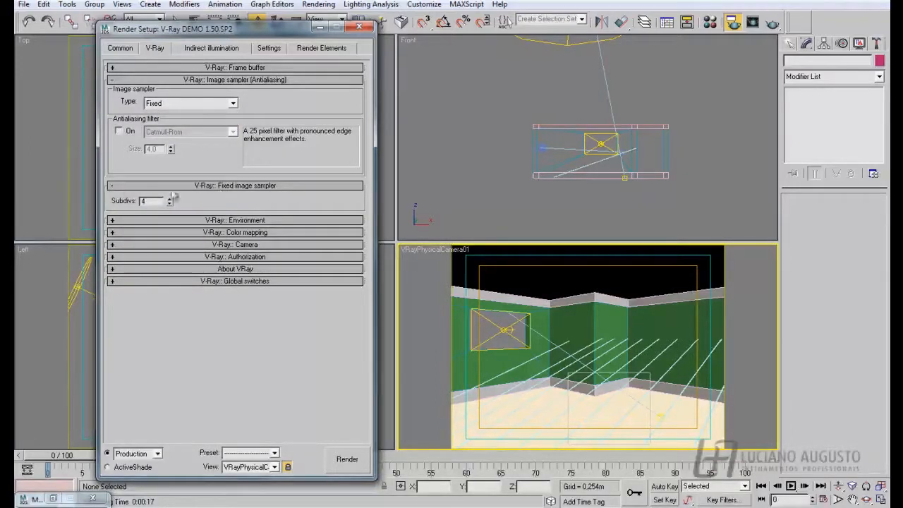